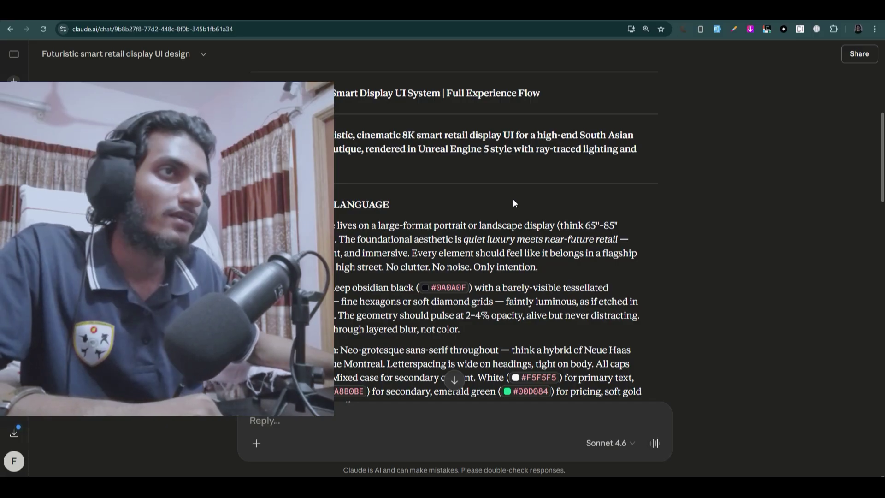
# Step: Read through the combined smart display UI prompt in the Claude response, including its global design language and screen states
pyautogui.scroll(-2, 514, 203)
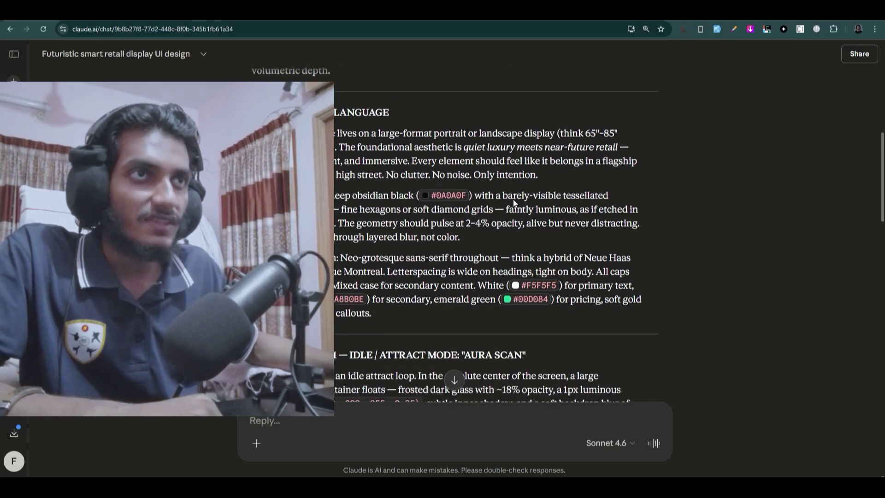
pyautogui.scroll(2, 493, 206)
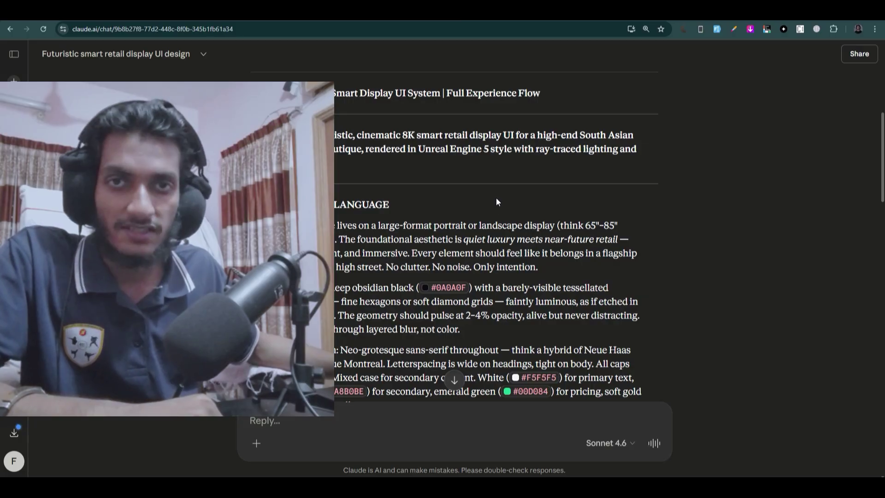
pyautogui.scroll(-1, 497, 198)
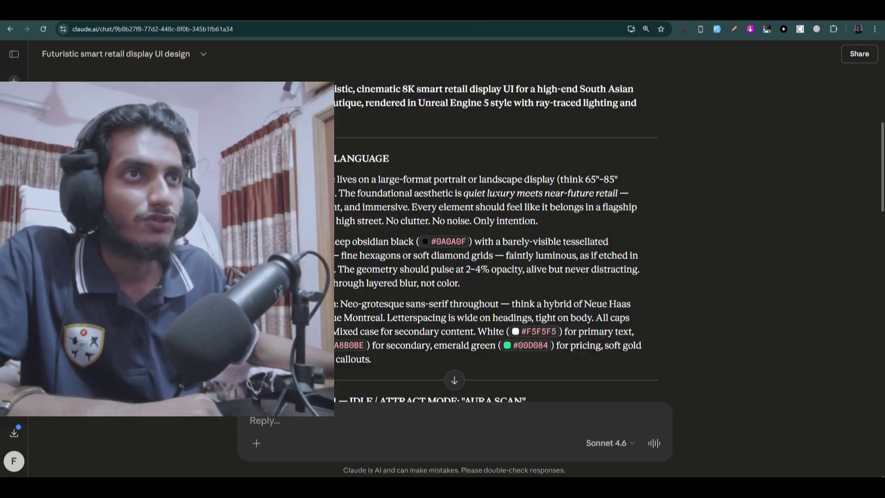
pyautogui.scroll(1, 497, 231)
pyautogui.scroll(-2, 497, 230)
pyautogui.scroll(1, 496, 231)
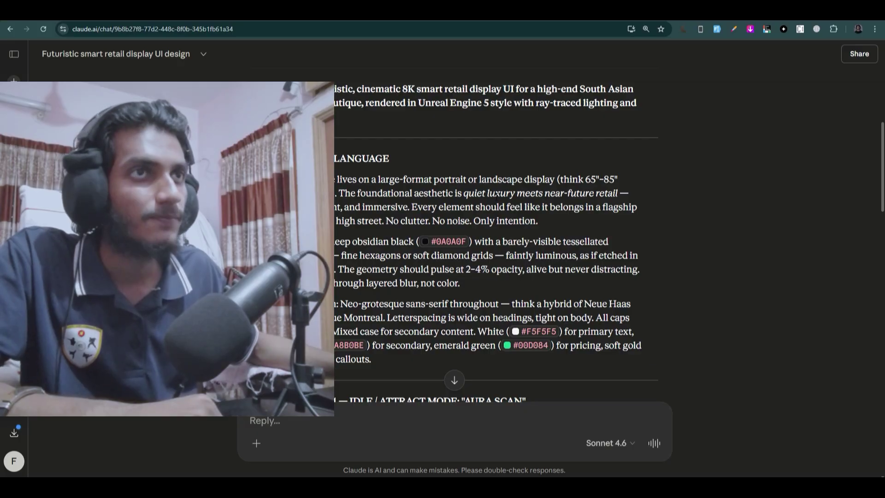
pyautogui.scroll(1, 497, 230)
pyautogui.scroll(-1, 496, 231)
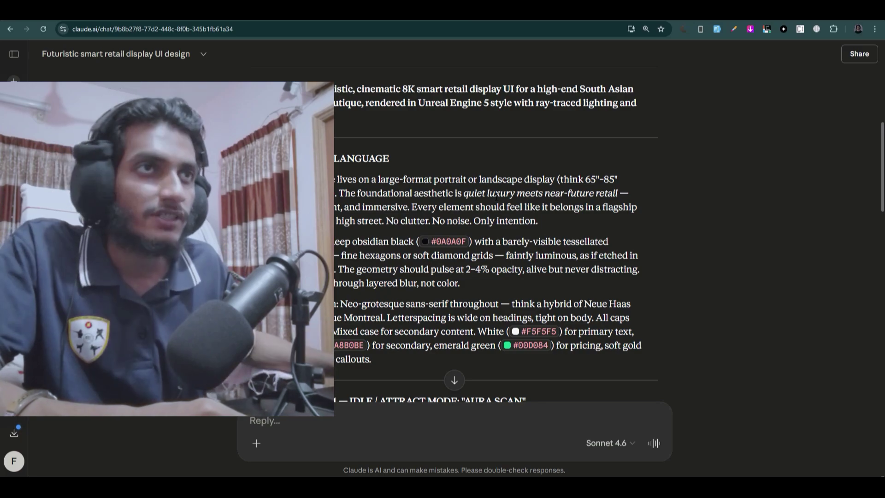
pyautogui.scroll(1, 491, 243)
pyautogui.scroll(2, 491, 243)
pyautogui.scroll(-10, 491, 244)
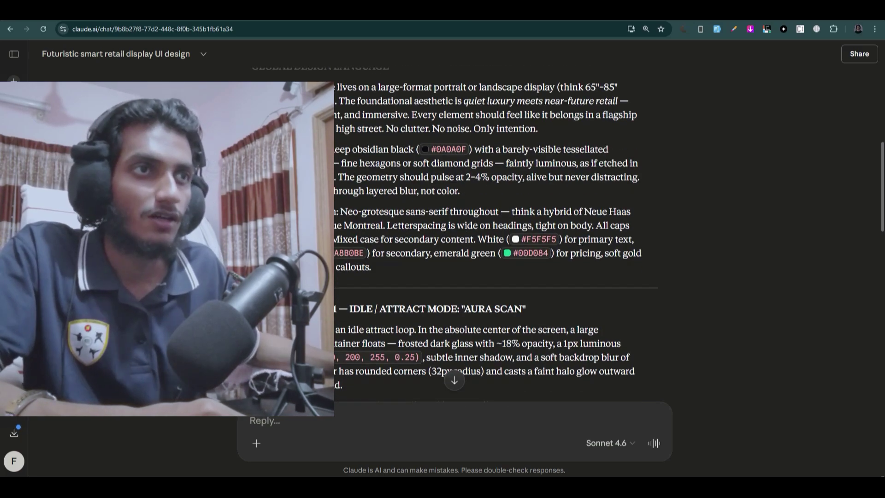
pyautogui.scroll(-4, 491, 244)
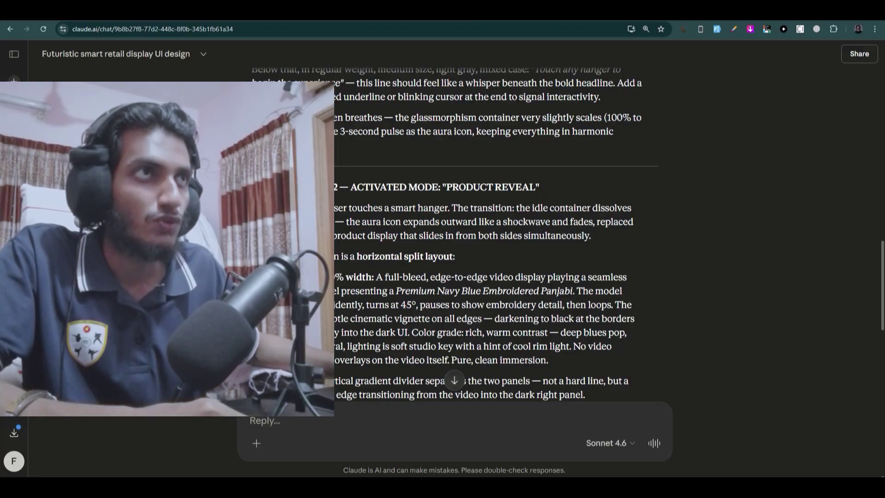
pyautogui.scroll(12, 491, 243)
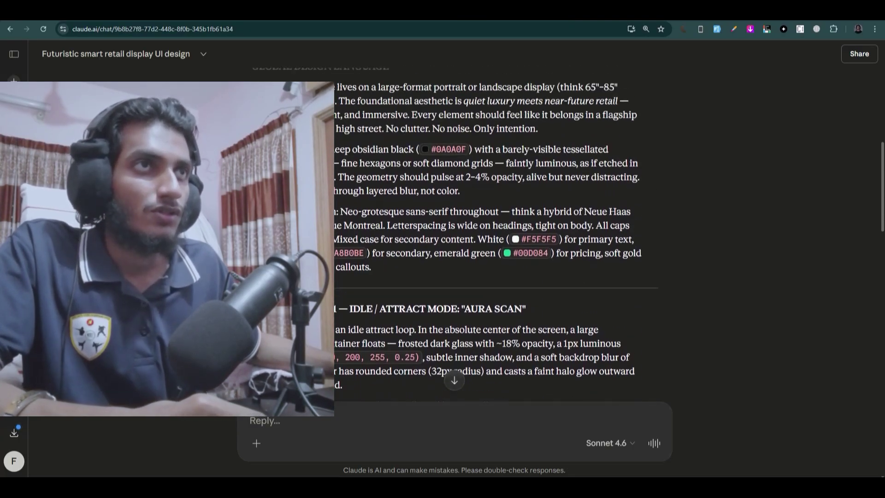
pyautogui.scroll(3, 455, 237)
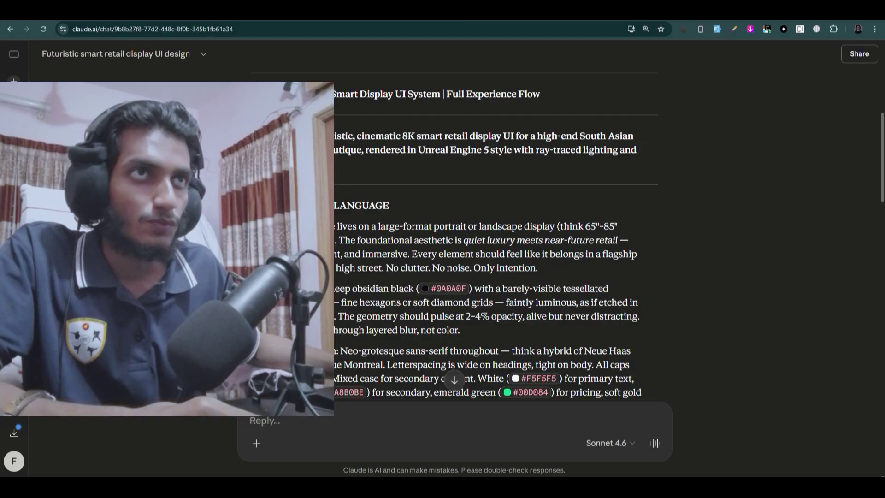
pyautogui.scroll(2, 491, 243)
pyautogui.scroll(-1, 492, 243)
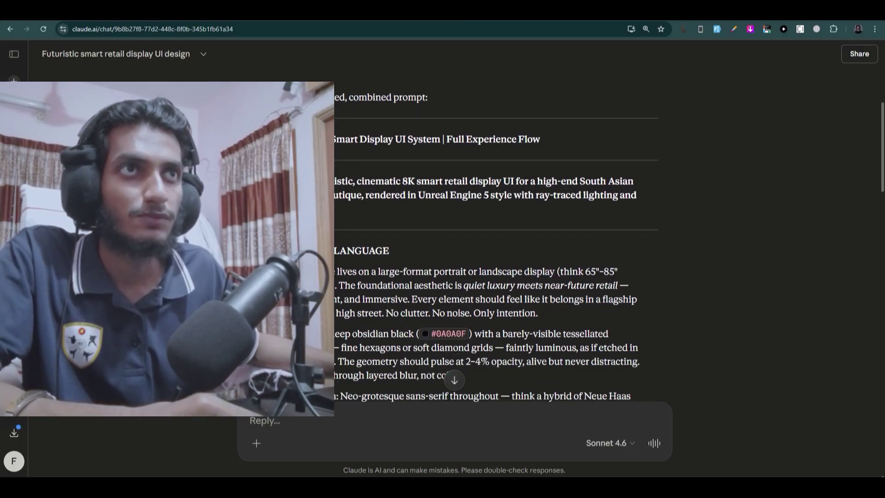
# Step: Copy the complete smart display UI prompt through its technical direction section and switch to Stitch
pyautogui.scroll(-15, 491, 243)
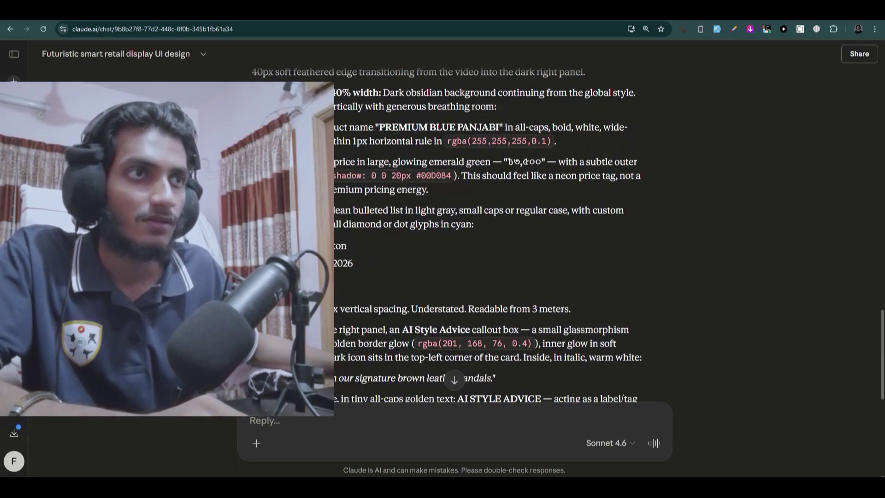
pyautogui.scroll(-7, 491, 243)
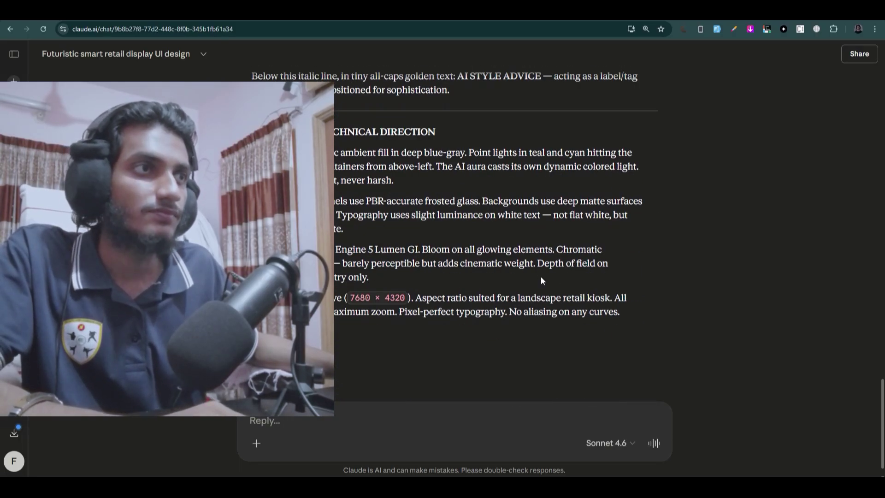
pyautogui.keyDown('shift'); pyautogui.click(626, 313); pyautogui.keyUp('shift')
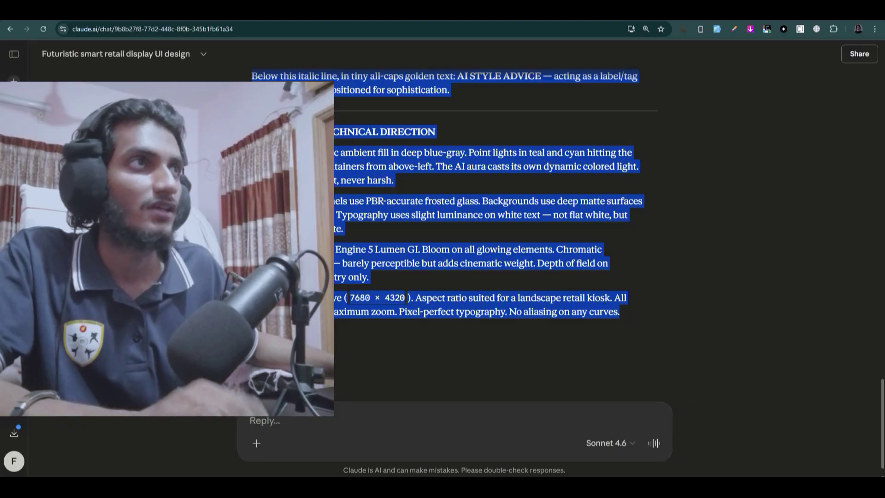
pyautogui.hotkey('ctrl', 'Tab')
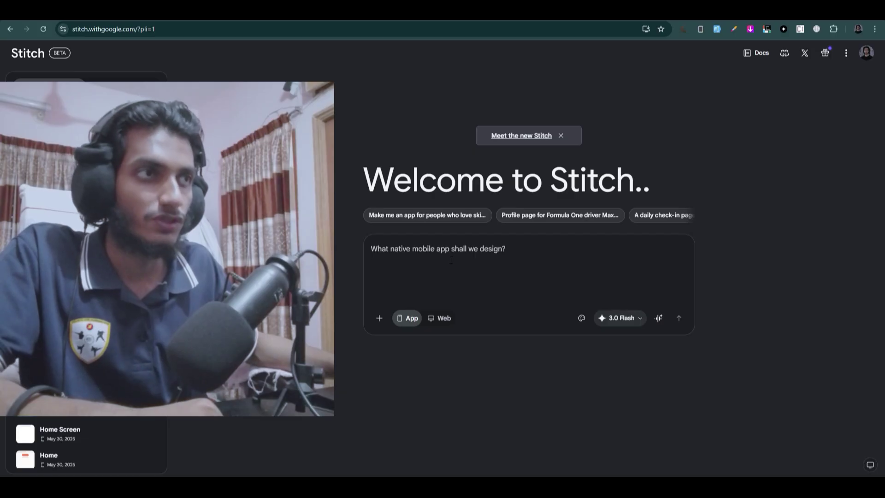
# Step: Review the available generation models, such as 3 Flash, Thinking with 3.1 Pro, Redesign and Ideate
pyautogui.click(632, 322)
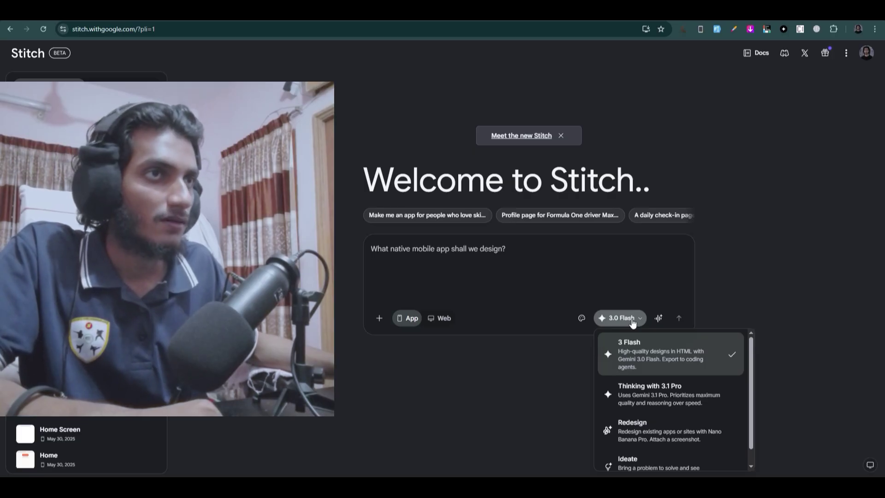
pyautogui.click(552, 252)
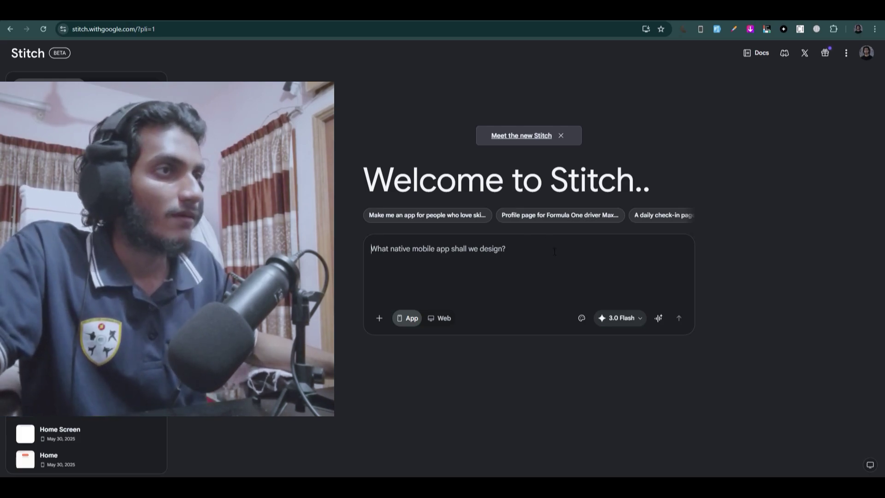
pyautogui.click(624, 317)
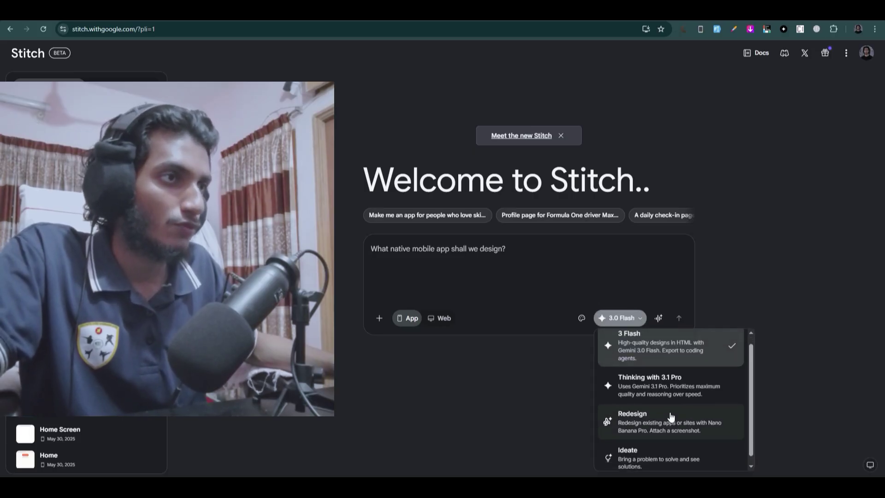
pyautogui.scroll(1, 639, 398)
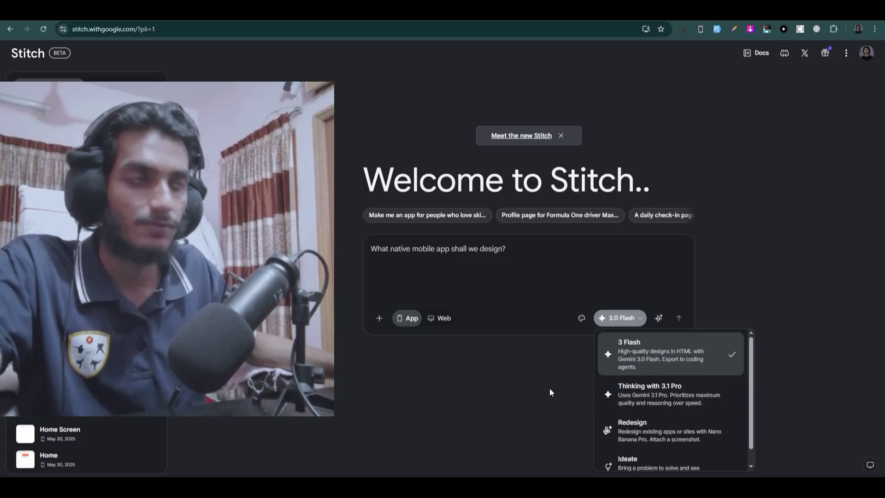
pyautogui.click(496, 385)
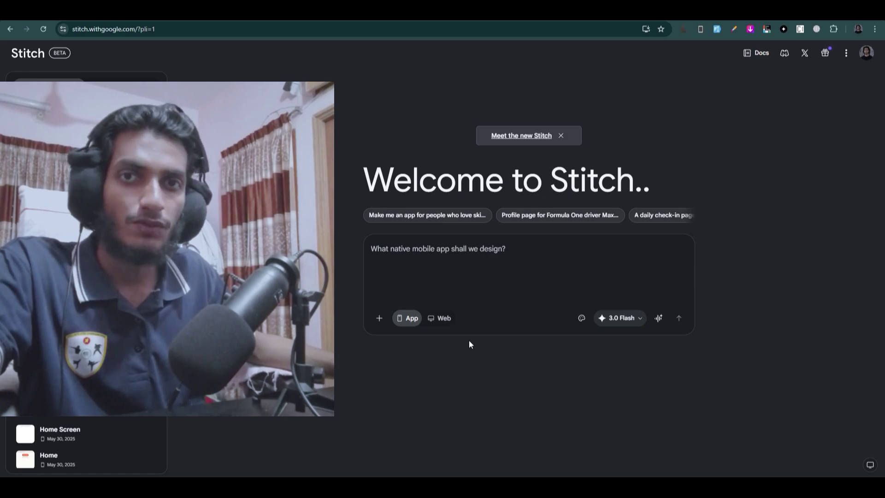
# Step: Set the design target to Web and paste the copied smart display UI prompt as the design request
pyautogui.click(443, 319)
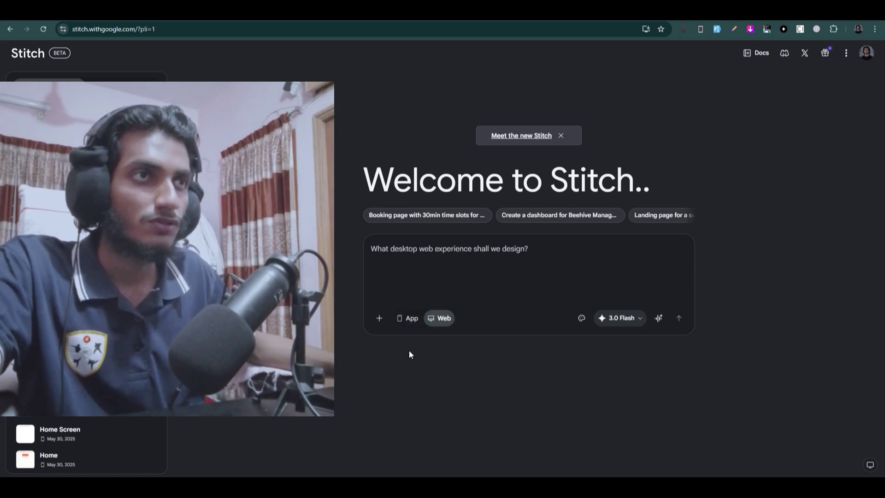
pyautogui.click(380, 318)
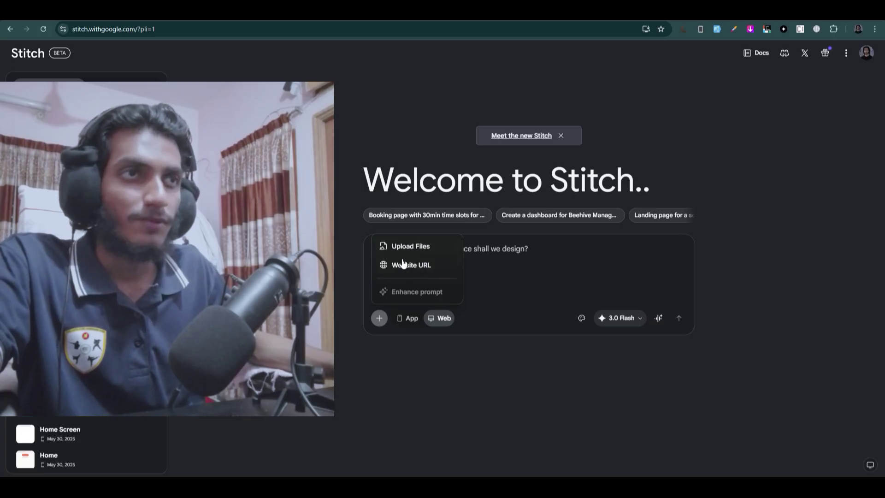
pyautogui.click(528, 248)
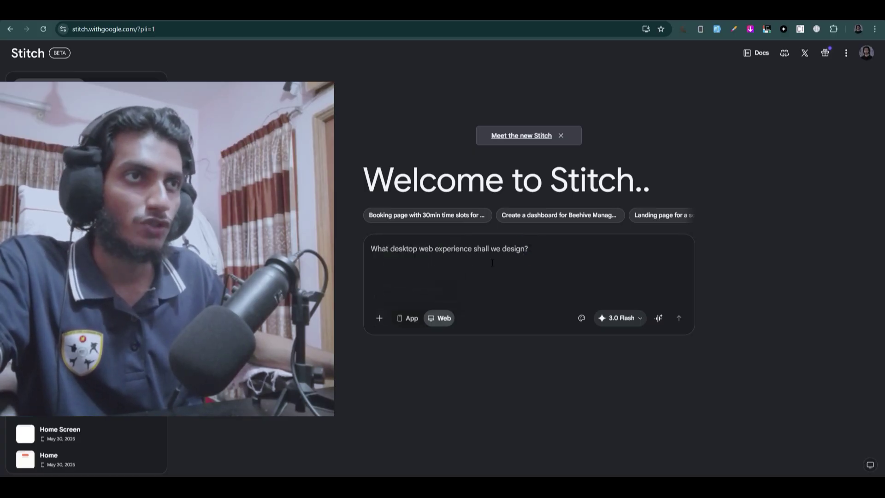
pyautogui.click(433, 262)
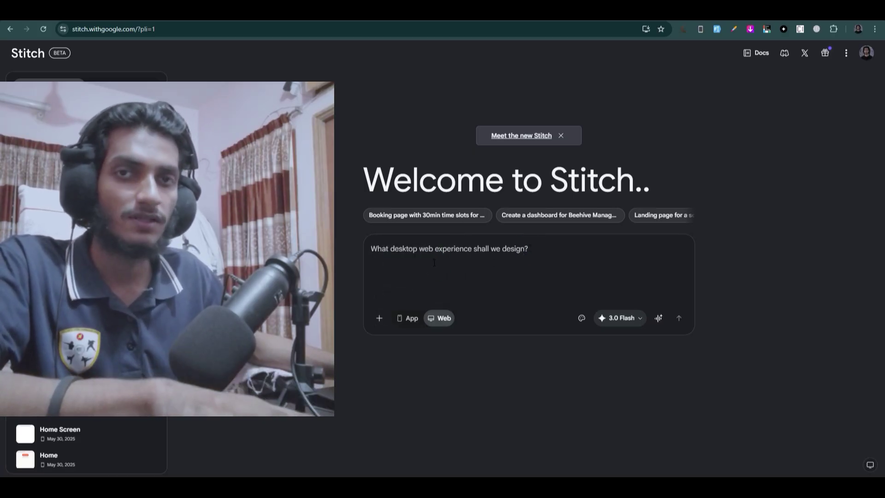
pyautogui.hotkey('ctrl', 'v')
pyautogui.scroll(10, 434, 263)
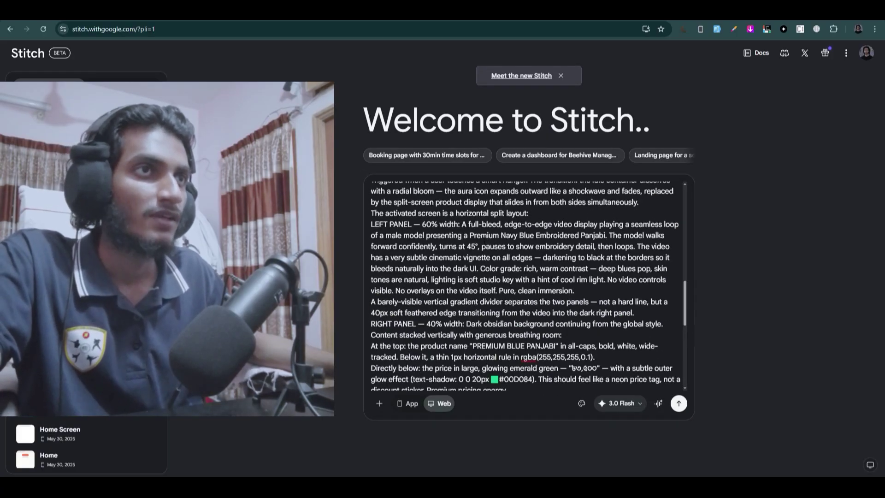
pyautogui.scroll(-15, 486, 245)
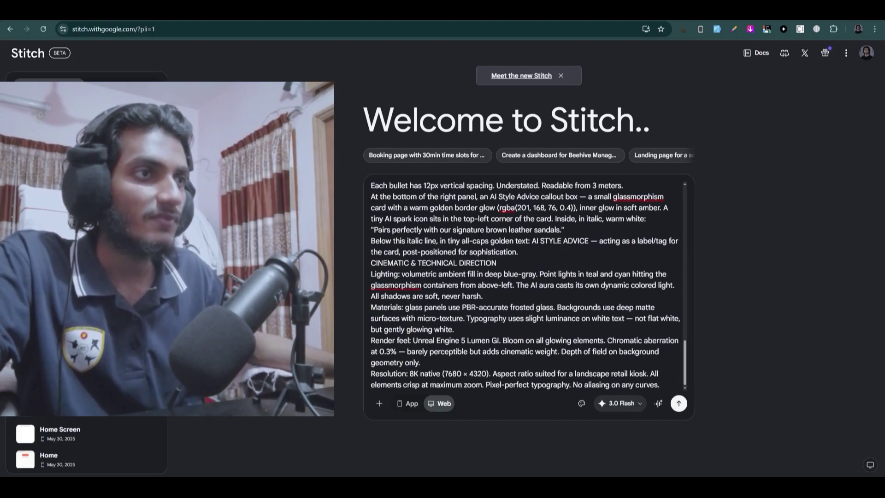
# Step: Browse the Design Systems presets from Alexandria to Candy without picking one
pyautogui.click(582, 406)
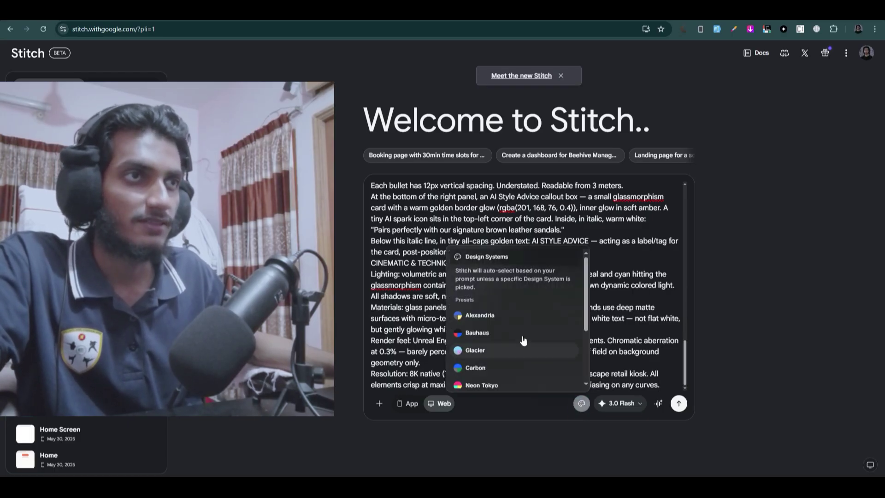
pyautogui.scroll(-3, 517, 344)
pyautogui.scroll(3, 503, 360)
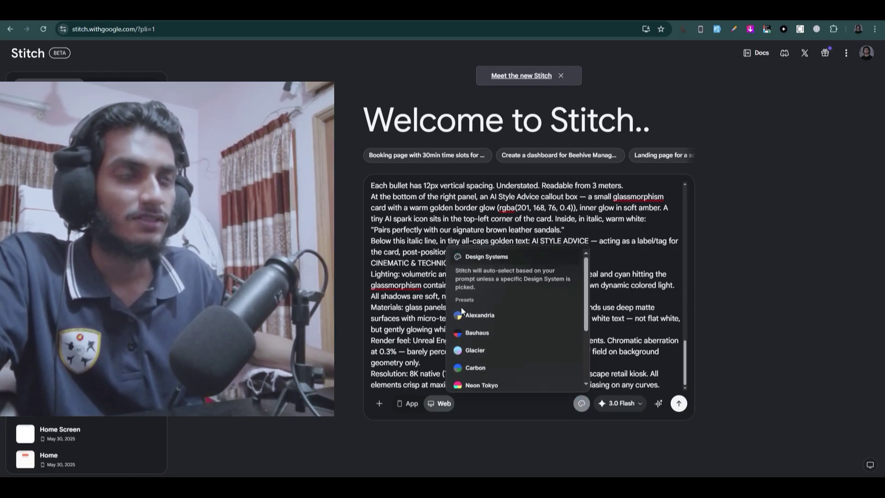
pyautogui.scroll(-2, 498, 345)
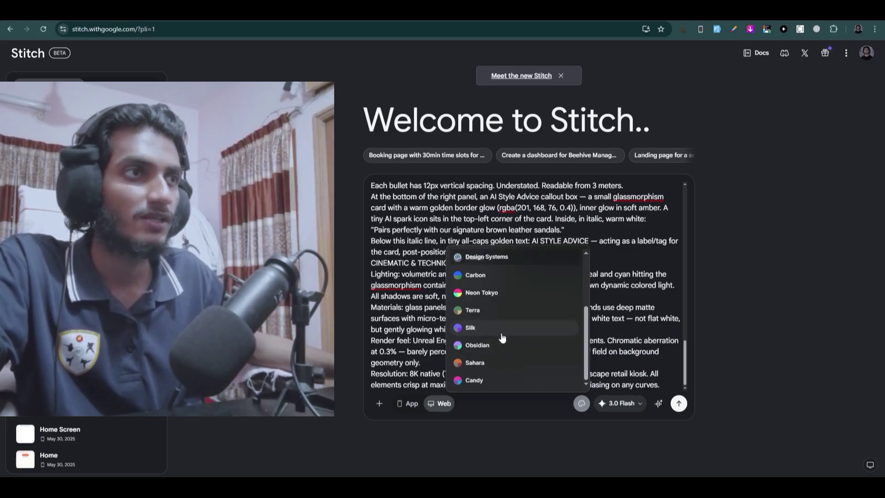
pyautogui.scroll(3, 503, 339)
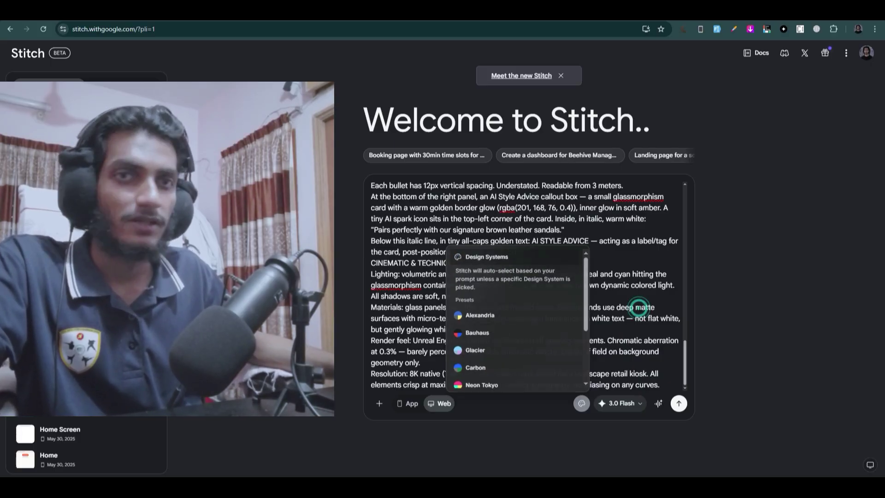
pyautogui.click(639, 308)
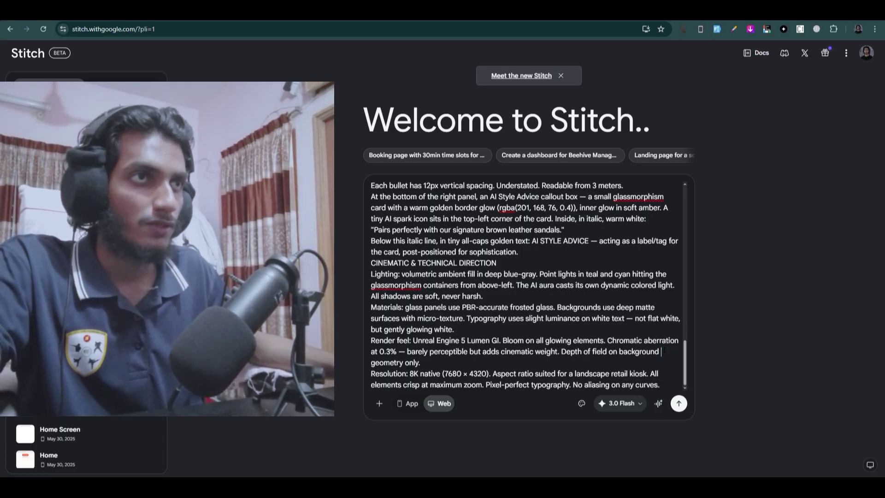
# Step: Check the pasted prompt and submit it to generate the web design with 3.0 Flash
pyautogui.scroll(10, 526, 284)
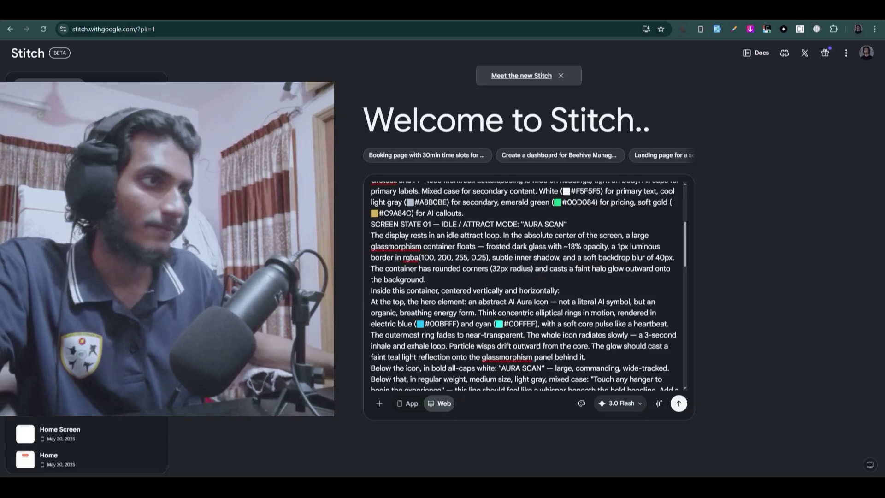
pyautogui.scroll(-15, 594, 307)
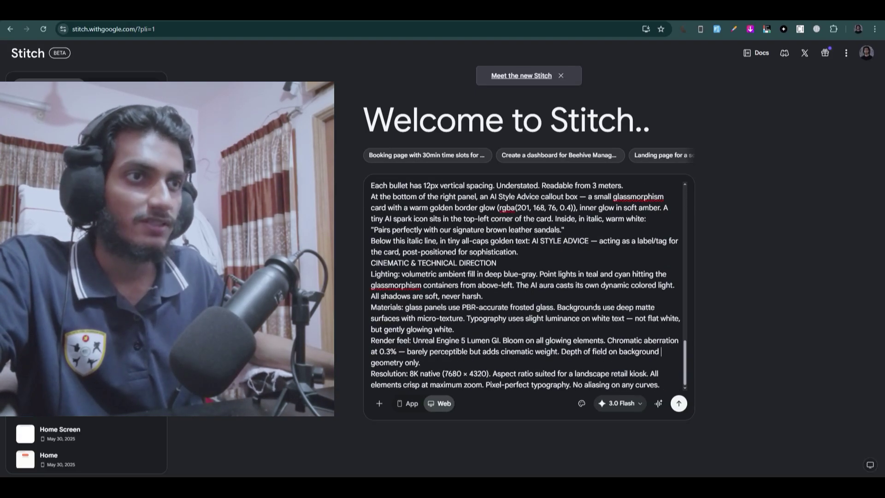
pyautogui.click(680, 404)
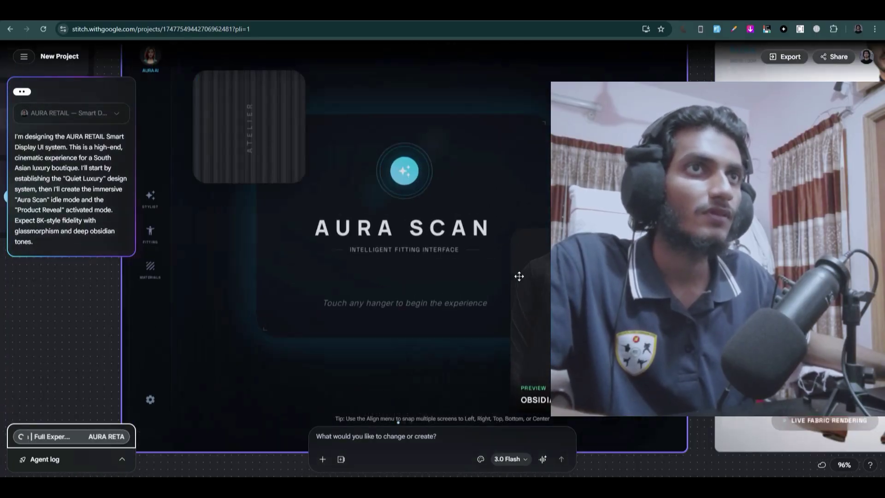
# Step: Examine the generated Product Reveal and Aura Scan screens on the canvas, selecting the Idle Mode: Aura Scan screen
pyautogui.scroll(3, 520, 275)
pyautogui.scroll(-5, 519, 276)
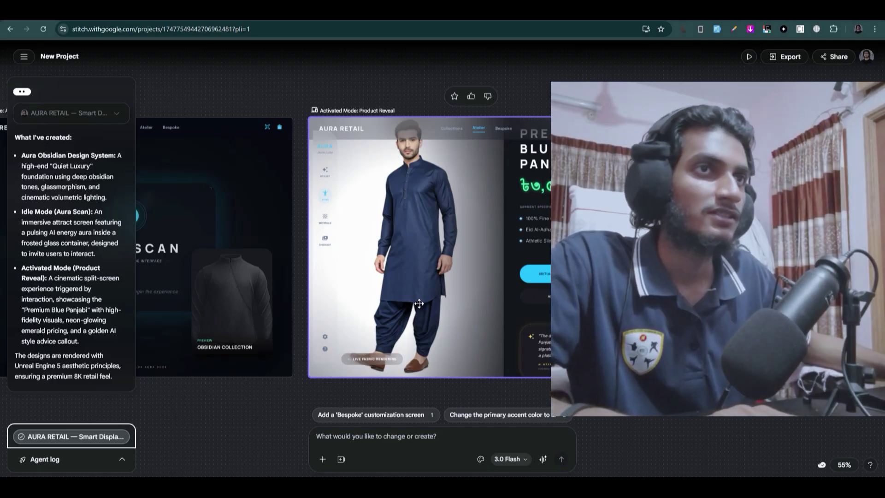
pyautogui.hscroll(-3, 367, 307)
pyautogui.hscroll(-2, 366, 307)
pyautogui.click(365, 308)
pyautogui.hscroll(-2, 336, 247)
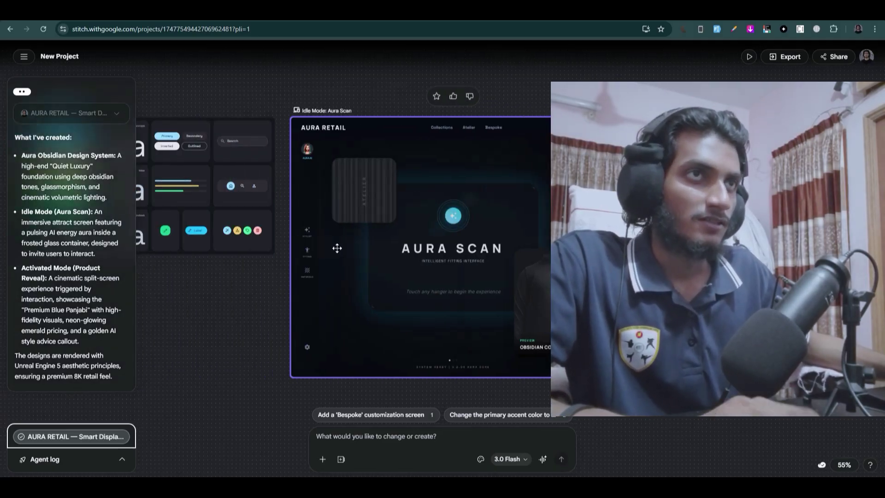
# Step: Examine the Idle Mode: Aura Scan screen up close and inspect the colours, fonts and components of the Aura Obsidian design system
pyautogui.scroll(5, 356, 249)
pyautogui.scroll(-5, 308, 278)
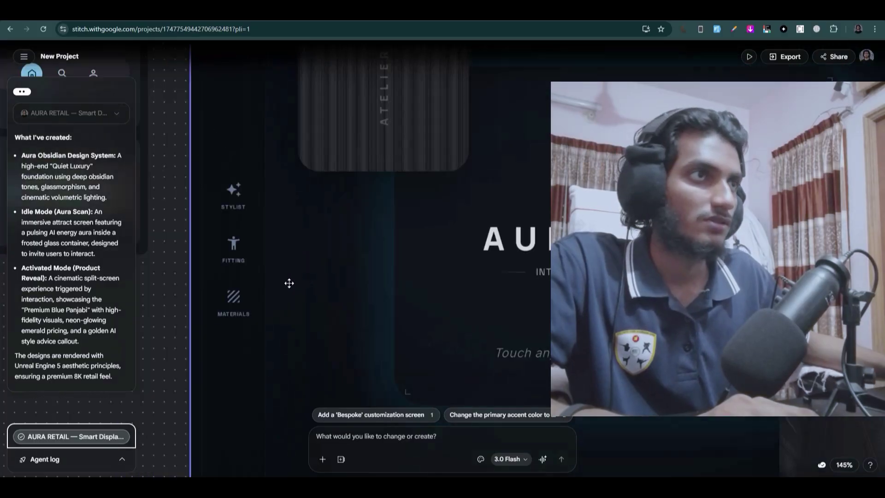
pyautogui.scroll(2, 332, 316)
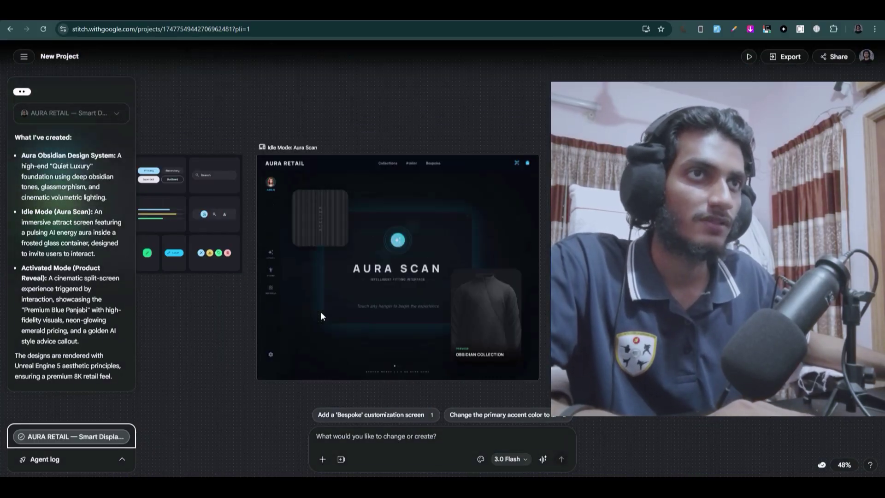
pyautogui.hscroll(-4, 259, 300)
pyautogui.click(249, 229)
pyautogui.scroll(3, 248, 229)
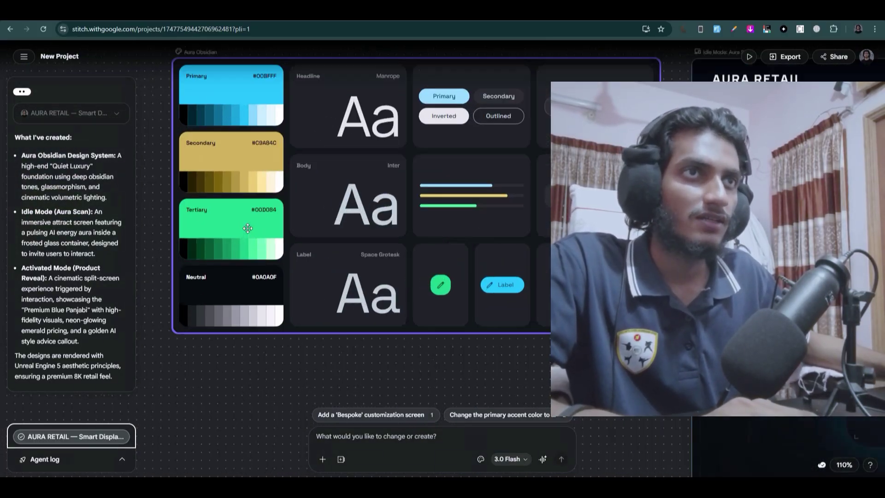
pyautogui.scroll(2, 536, 281)
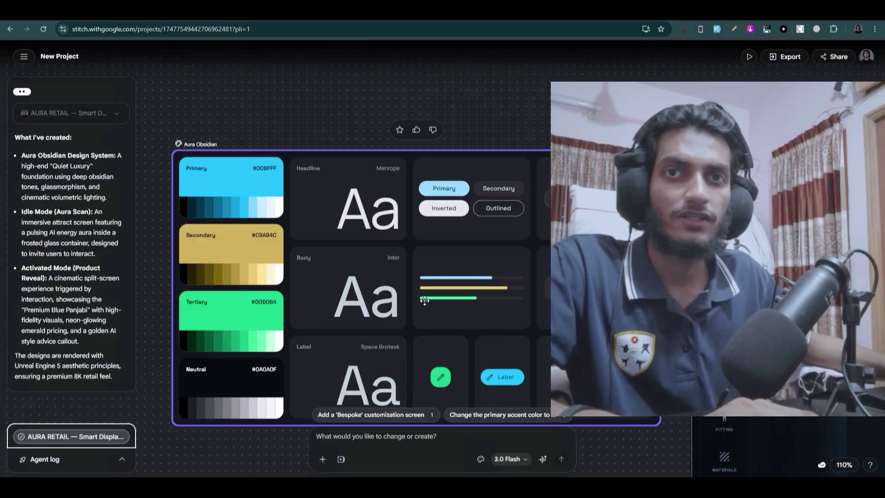
pyautogui.scroll(-3, 425, 300)
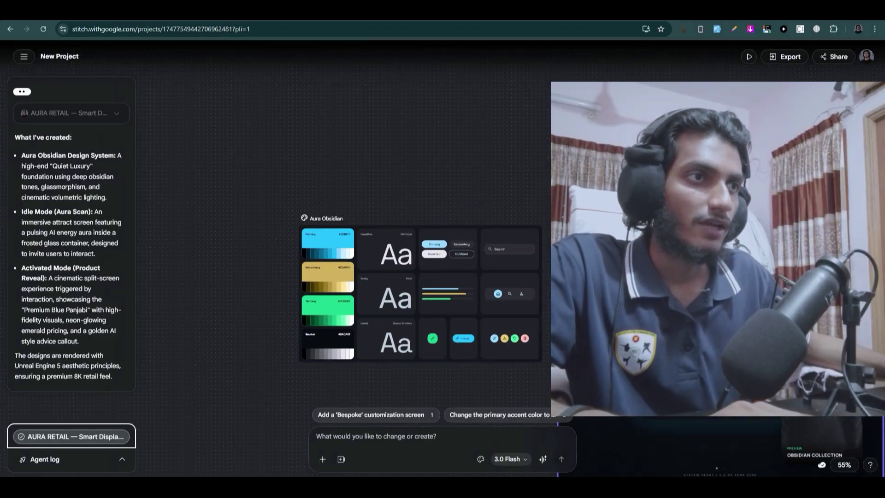
# Step: Examine the Activated Mode: Product Reveal screen, from its header and garment specifications down to the AI style advice
pyautogui.scroll(-4, 425, 300)
pyautogui.scroll(3, 425, 300)
pyautogui.scroll(-5, 385, 460)
pyautogui.hscroll(4, 385, 459)
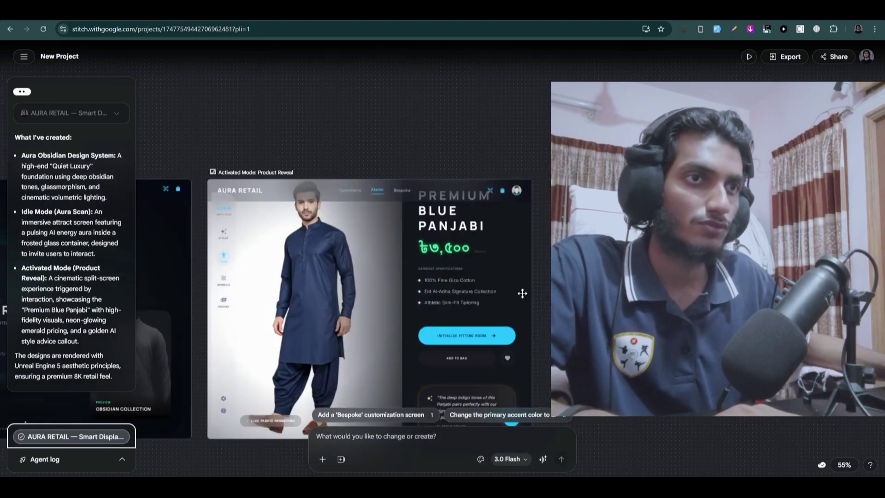
pyautogui.scroll(-3, 385, 459)
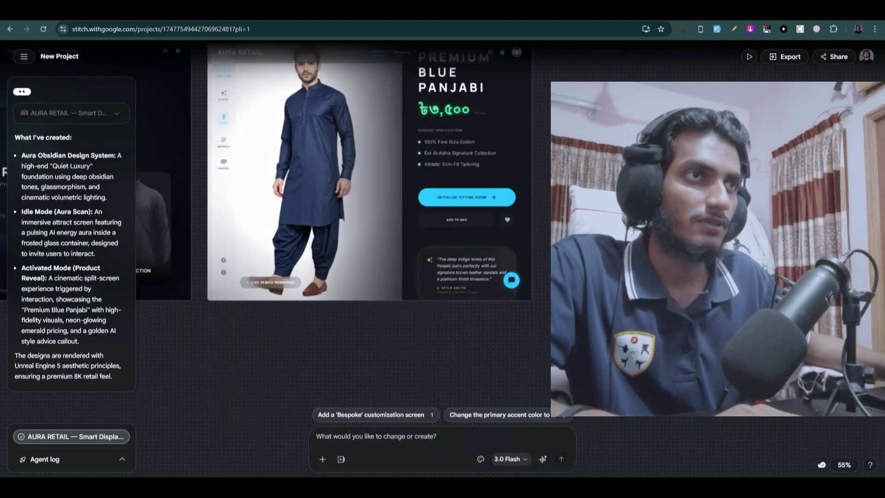
pyautogui.scroll(3, 316, 330)
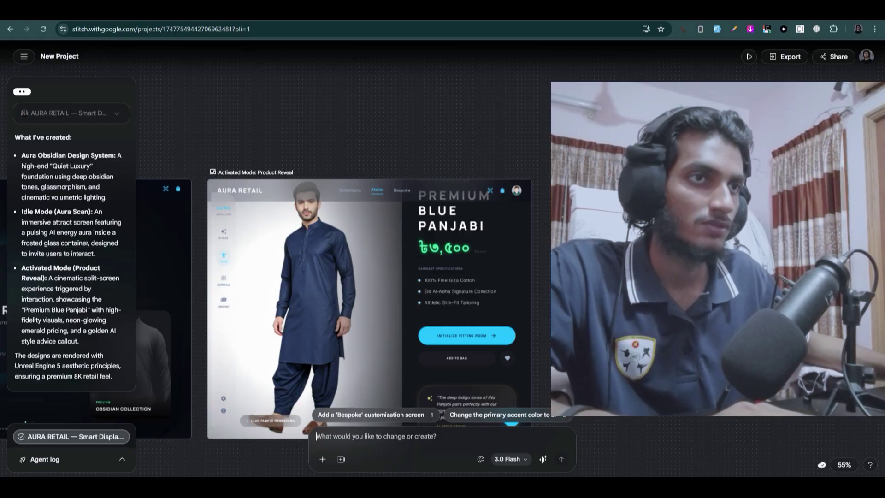
pyautogui.scroll(-3, 316, 436)
pyautogui.scroll(1, 316, 436)
pyautogui.scroll(-1, 317, 437)
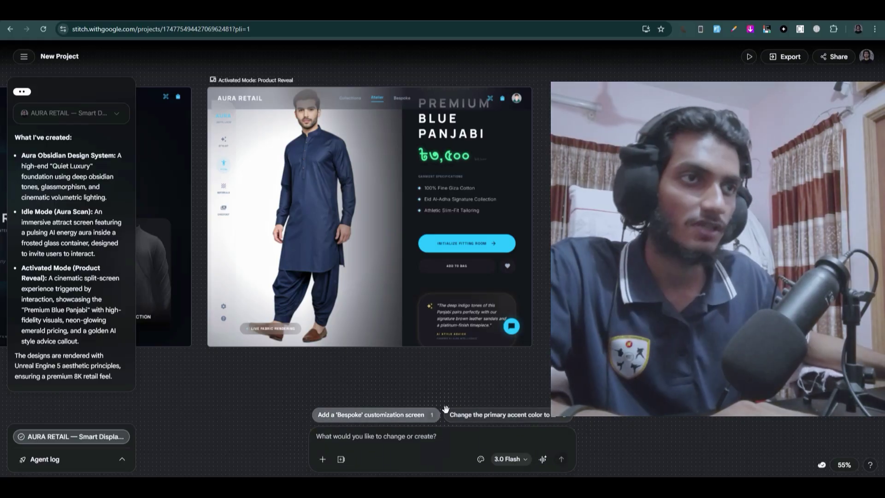
# Step: Try to generate the suggested 'Bespoke' customization screen and check the new frame beside the existing screens
pyautogui.click(379, 415)
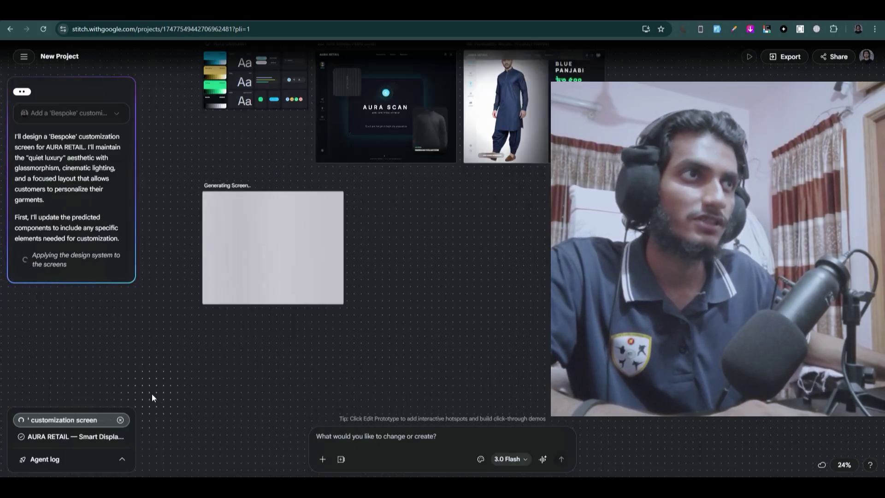
pyautogui.scroll(5, 157, 264)
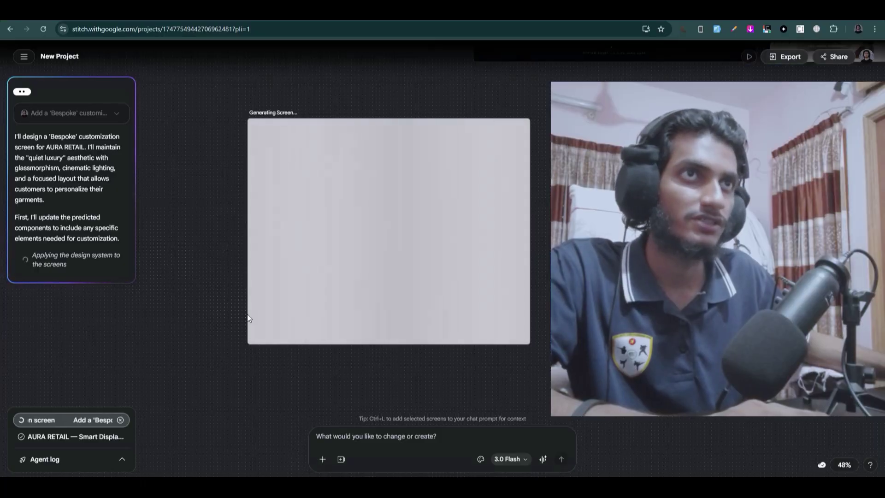
pyautogui.click(264, 303)
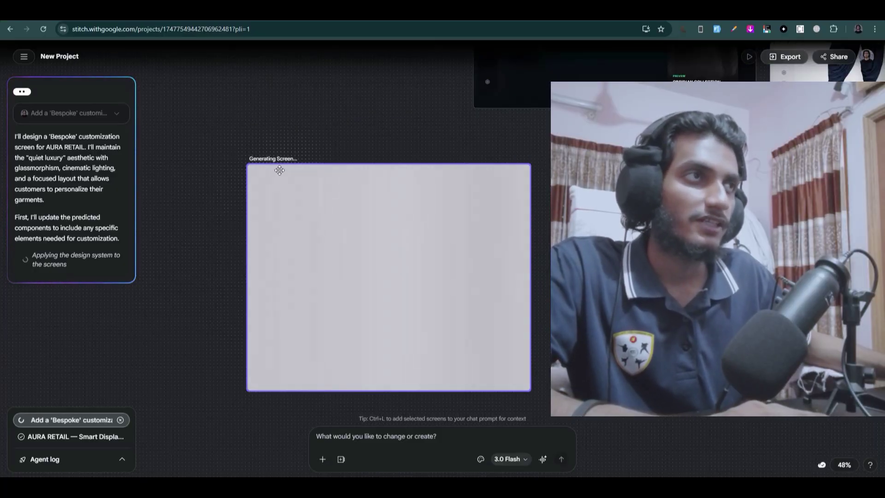
pyautogui.scroll(-3, 531, 393)
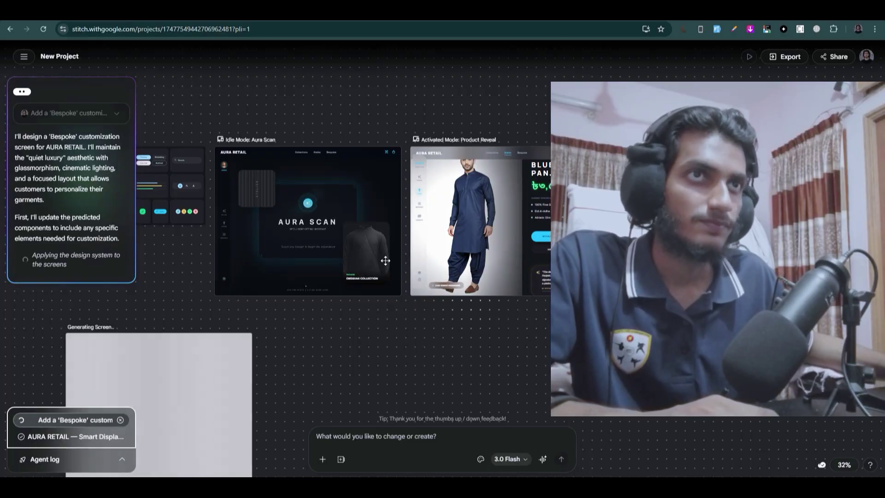
pyautogui.scroll(5, 231, 118)
pyautogui.scroll(-3, 282, 149)
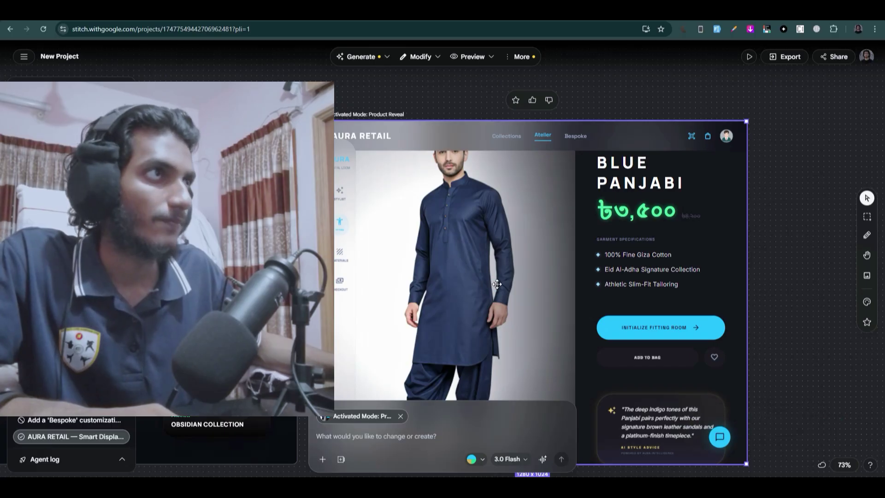
# Step: Review the export formats for the Product Reveal screen, including Figma, Code to Clipboard, MCP, Project Brief and Instant Prototypes
pyautogui.click(792, 57)
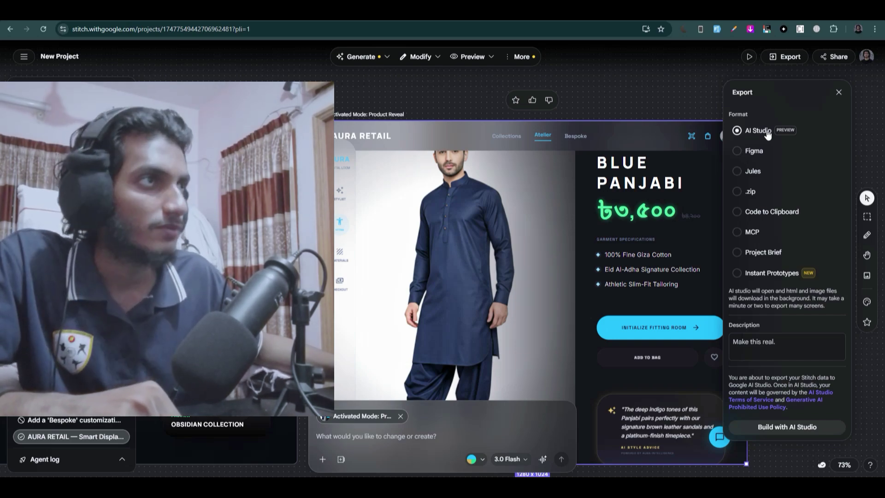
pyautogui.click(750, 152)
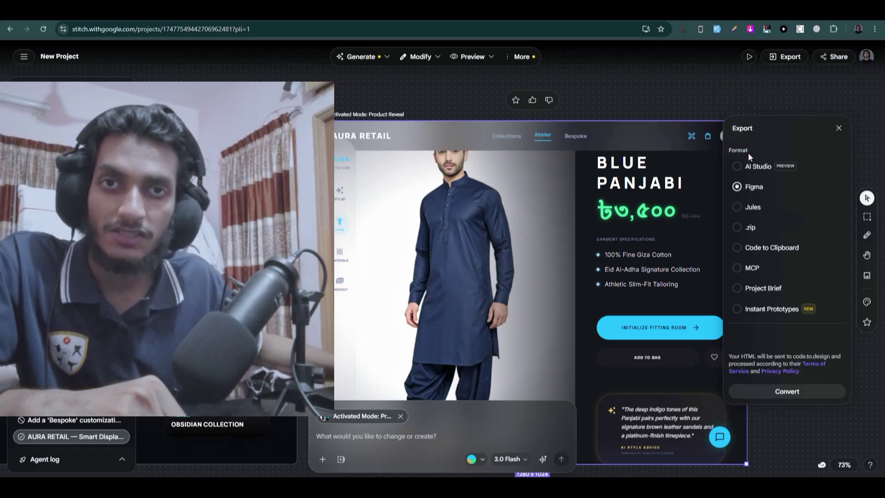
pyautogui.click(755, 208)
pyautogui.click(751, 191)
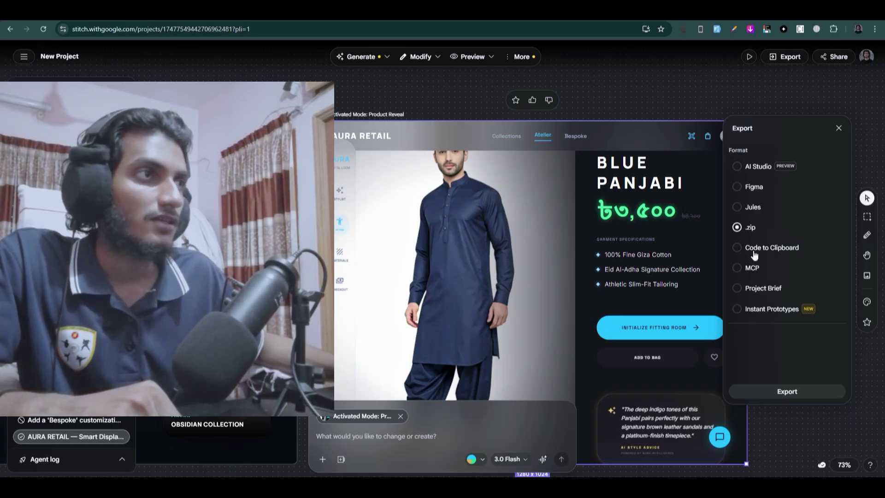
pyautogui.click(779, 249)
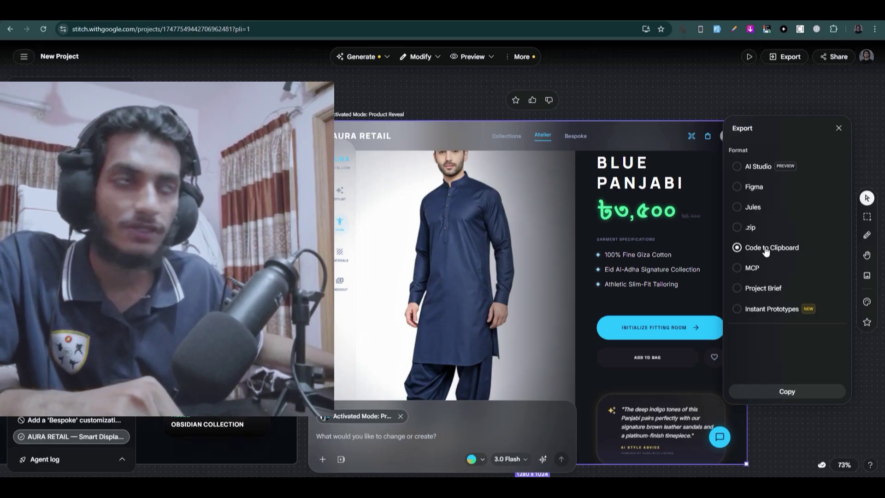
pyautogui.click(755, 272)
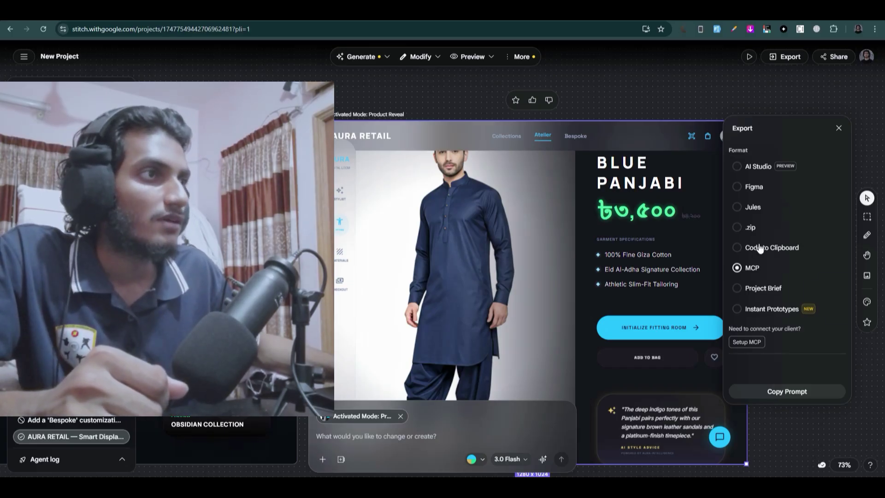
pyautogui.click(760, 288)
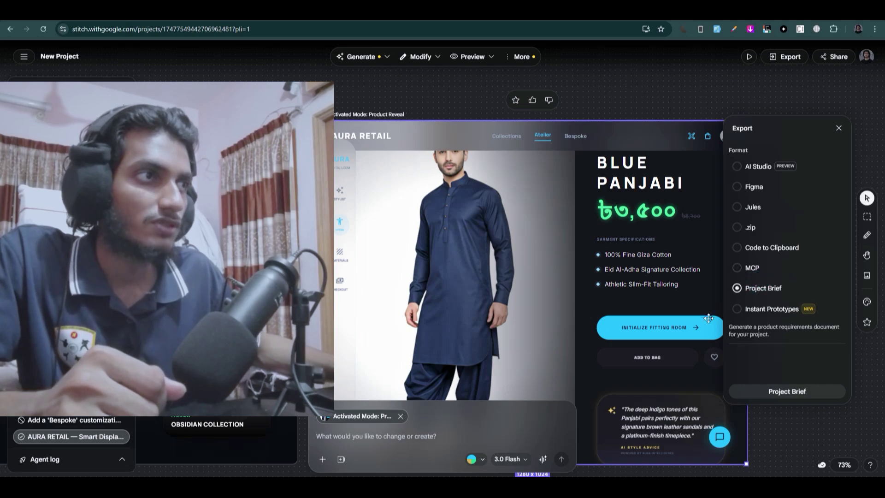
pyautogui.click(760, 312)
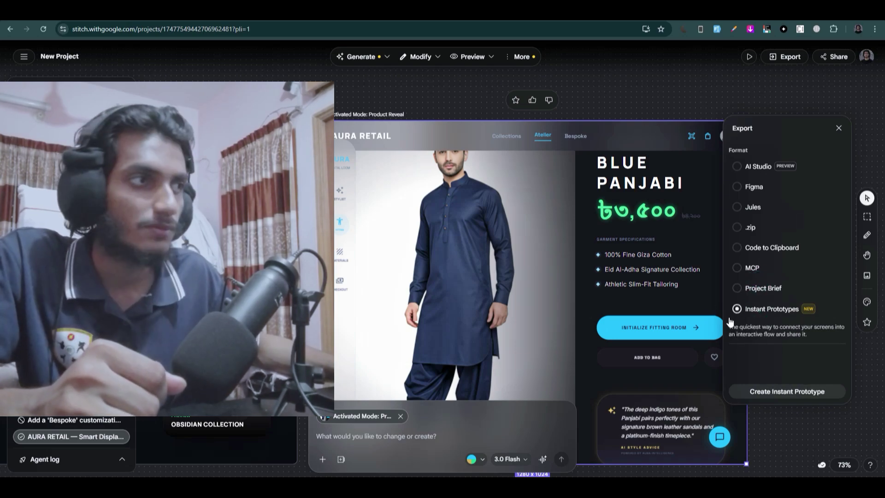
# Step: Export the Product Reveal screen in .zip format and open the downloaded stitch.zip archive
pyautogui.click(750, 228)
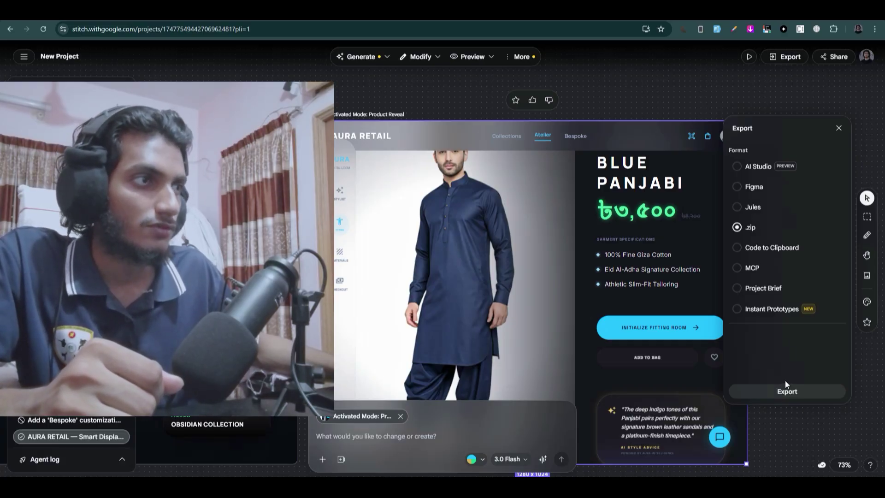
pyautogui.click(787, 392)
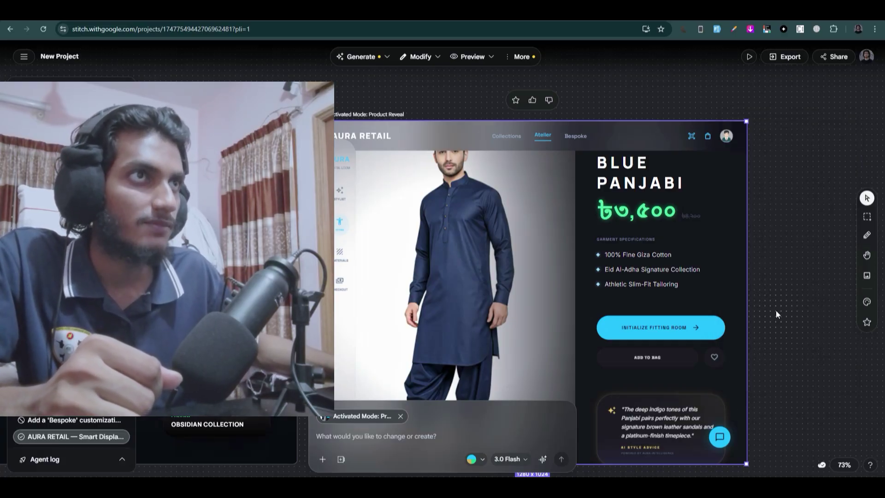
pyautogui.click(842, 30)
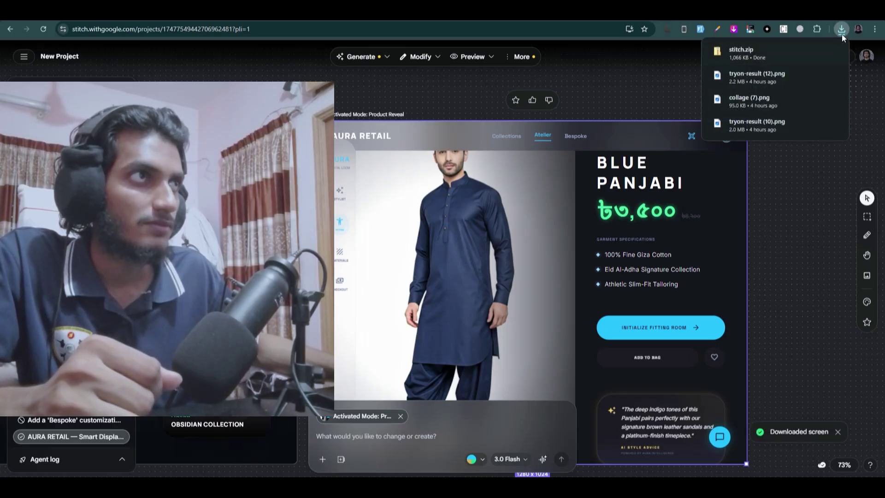
pyautogui.click(724, 55)
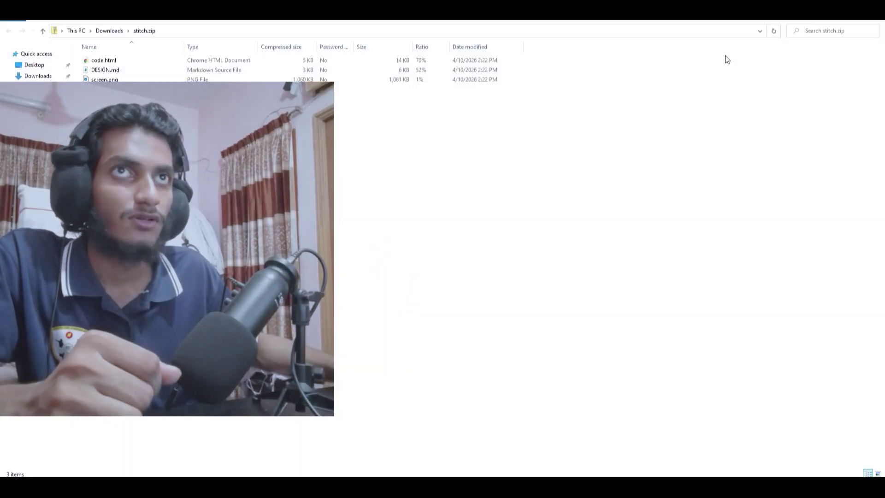
# Step: Open code.html from the archive in Google Chrome and check the exported page by selecting its contents
pyautogui.doubleClick(128, 61)
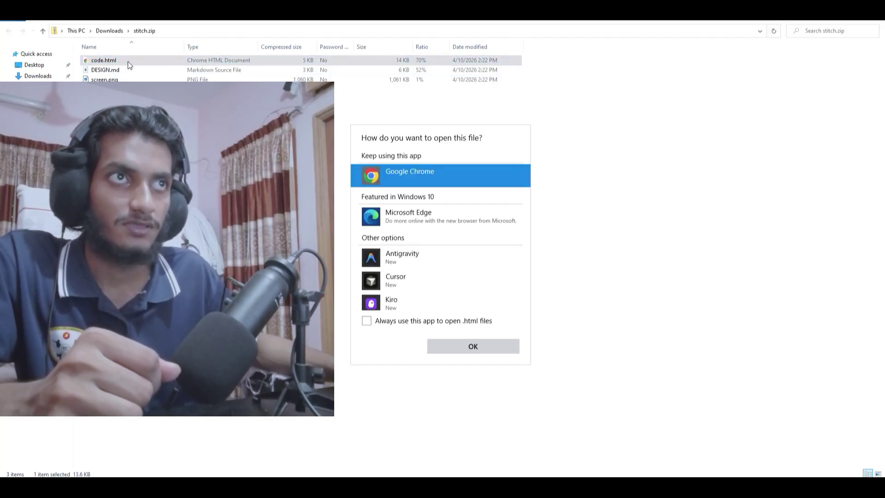
pyautogui.doubleClick(384, 179)
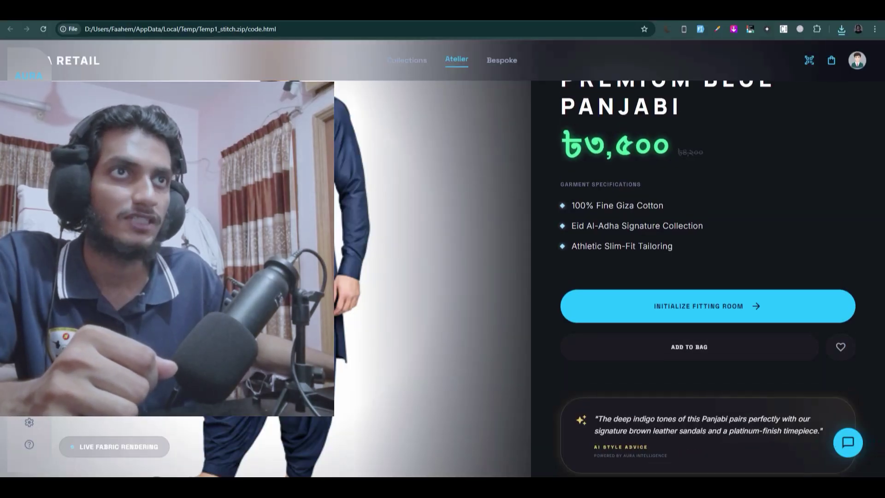
pyautogui.moveTo(415, 277); pyautogui.dragTo(751, 251)
pyautogui.click(697, 232)
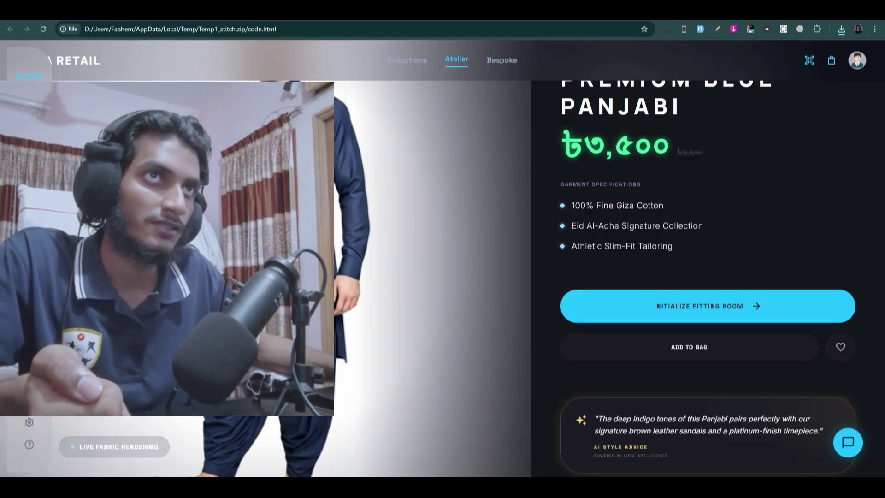
pyautogui.moveTo(243, 64); pyautogui.dragTo(231, 277)
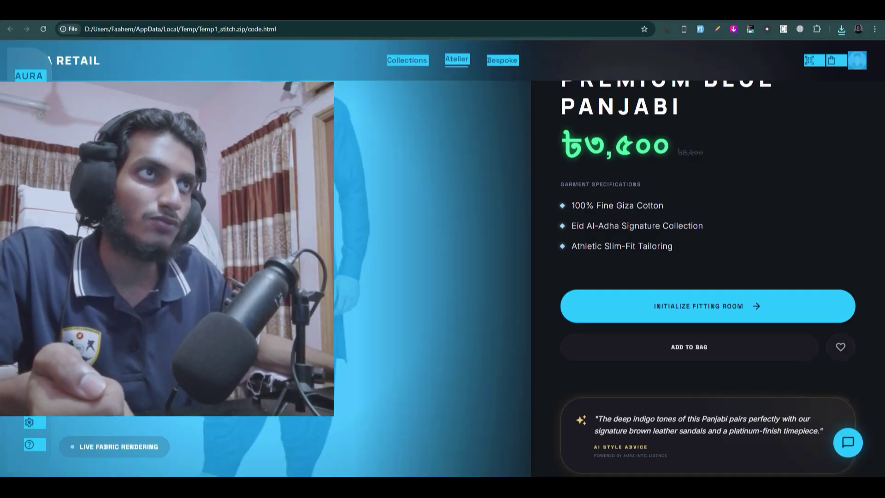
pyautogui.click(507, 122)
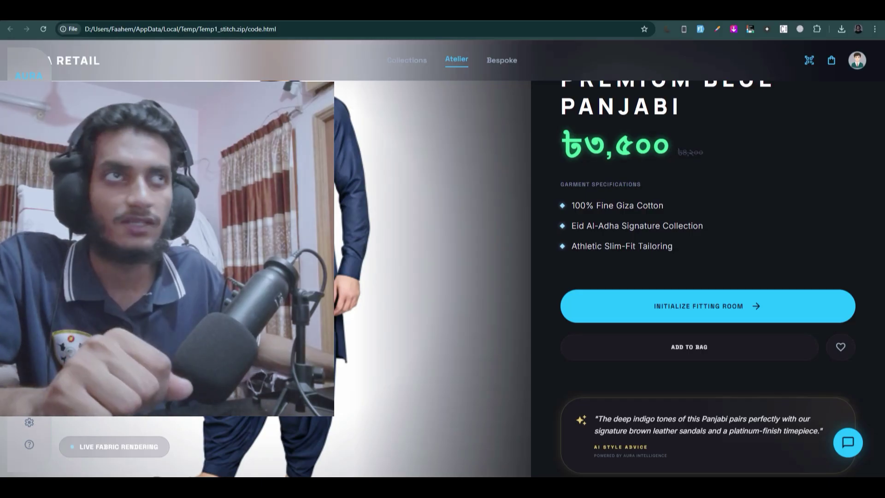
# Step: Switch back to the Stitch project and check the Generate options available for the Product Reveal screen
pyautogui.click(646, 12)
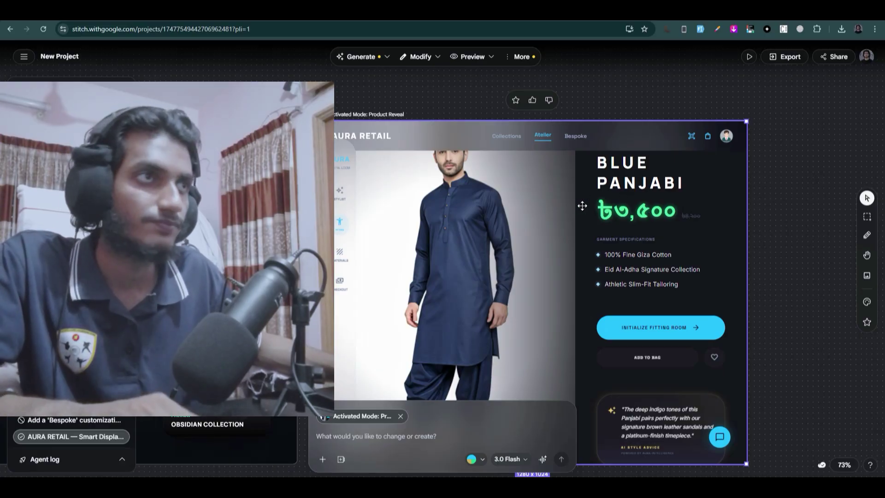
pyautogui.scroll(-5, 489, 201)
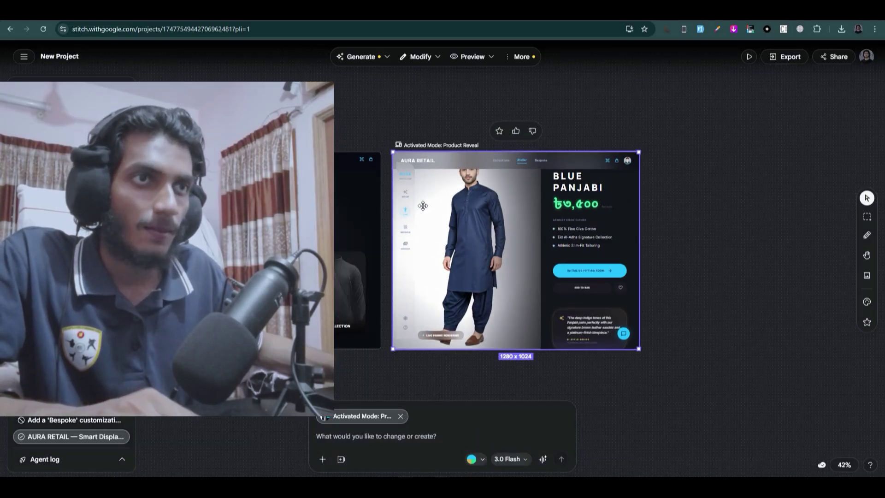
pyautogui.hscroll(-5, 424, 200)
pyautogui.hscroll(4, 424, 199)
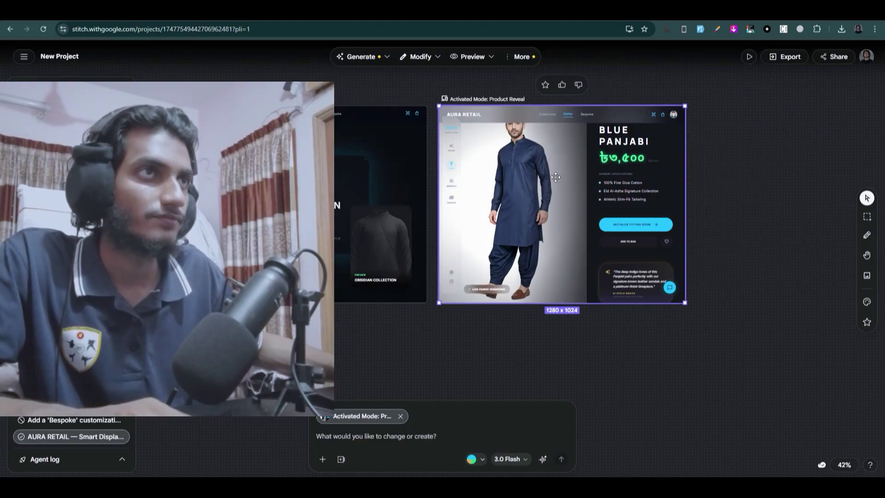
pyautogui.scroll(1, 555, 177)
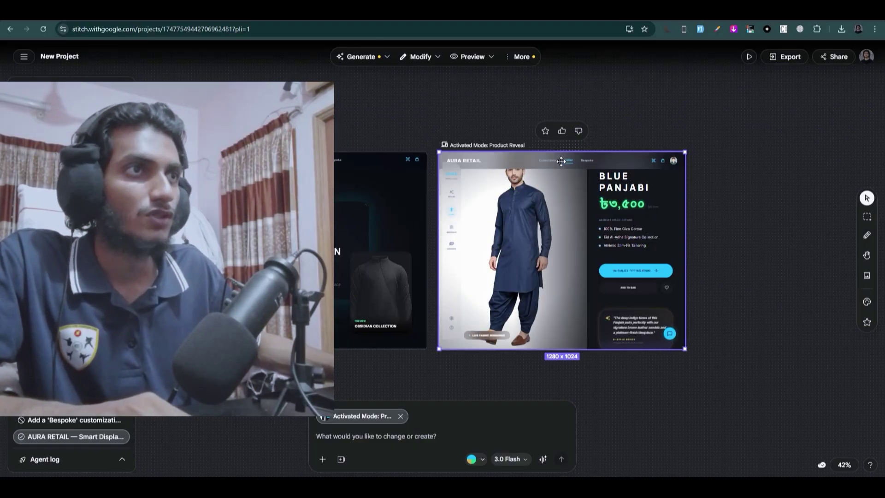
pyautogui.scroll(3, 680, 204)
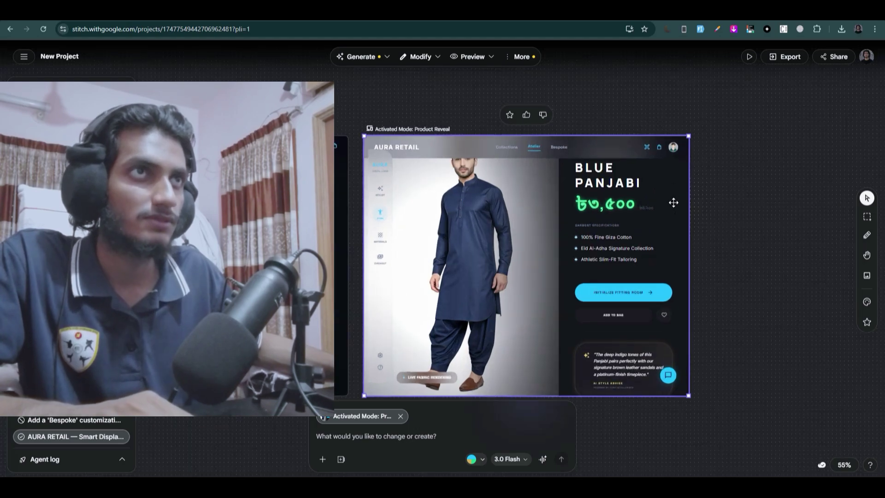
pyautogui.click(387, 56)
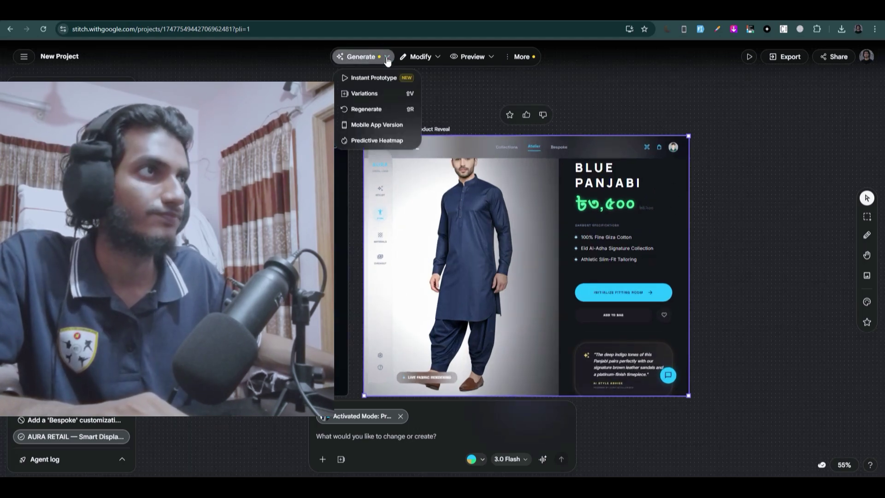
pyautogui.click(798, 103)
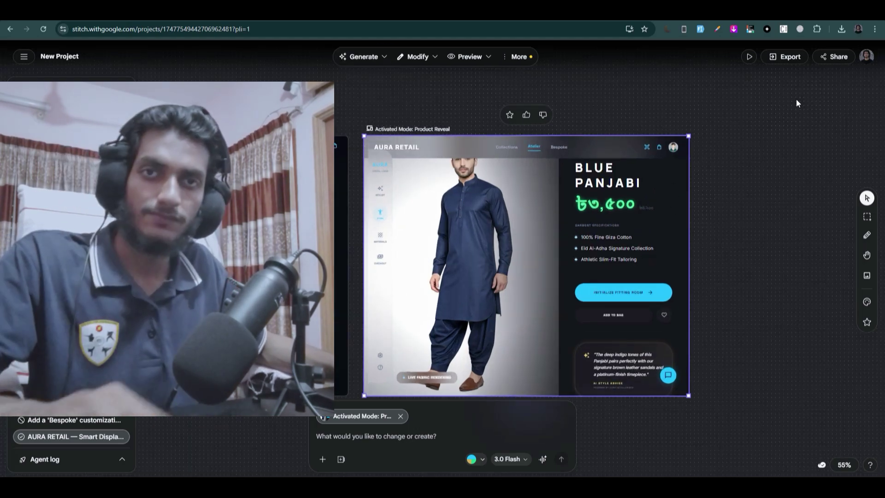